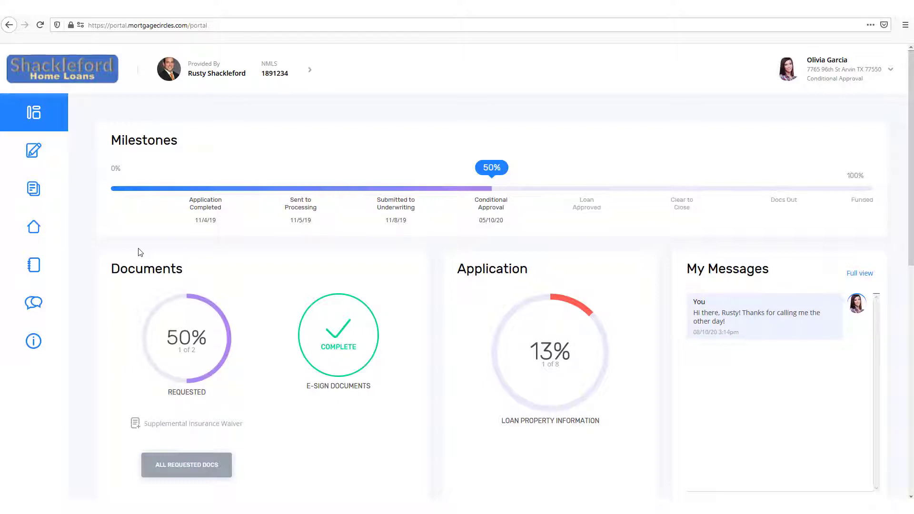
scroll(536, 201, "down", 3)
scroll(536, 201, "down", 3)
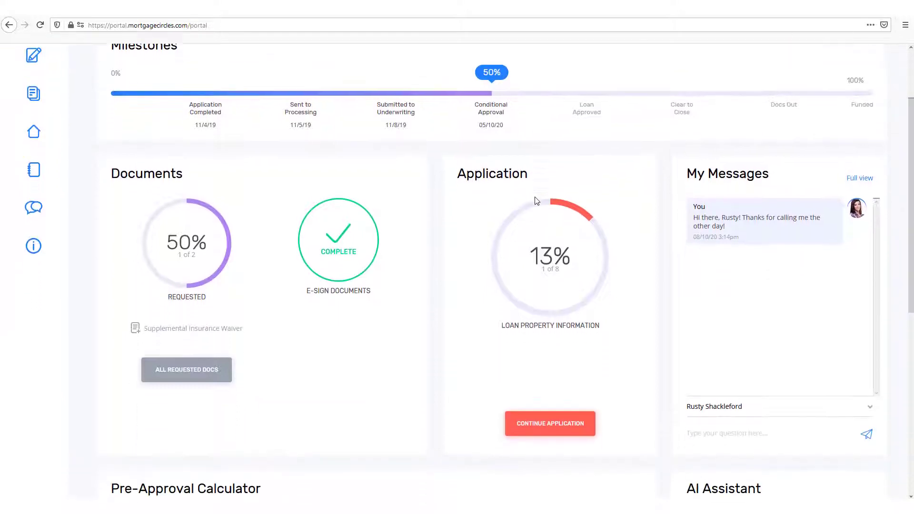
scroll(536, 200, "down", 3)
scroll(536, 201, "down", 3)
scroll(536, 201, "down", 3)
scroll(535, 201, "down", 2)
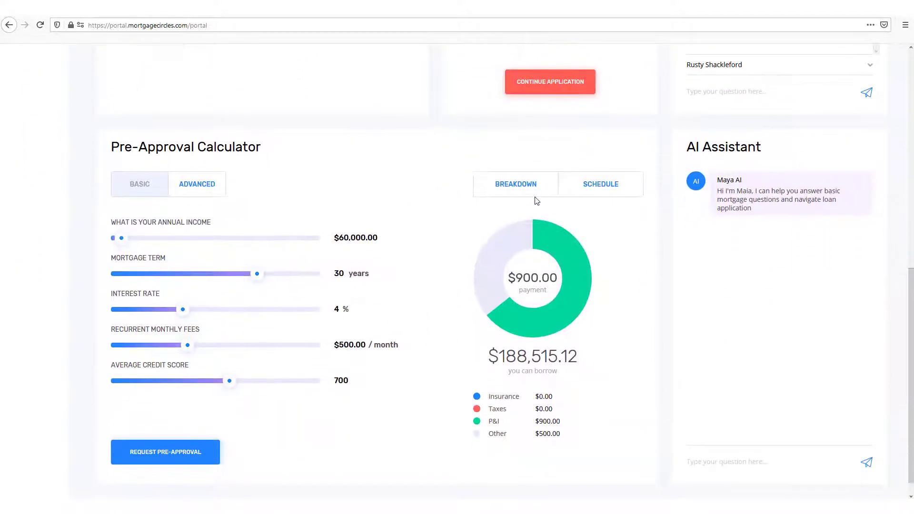
scroll(536, 201, "down", 1)
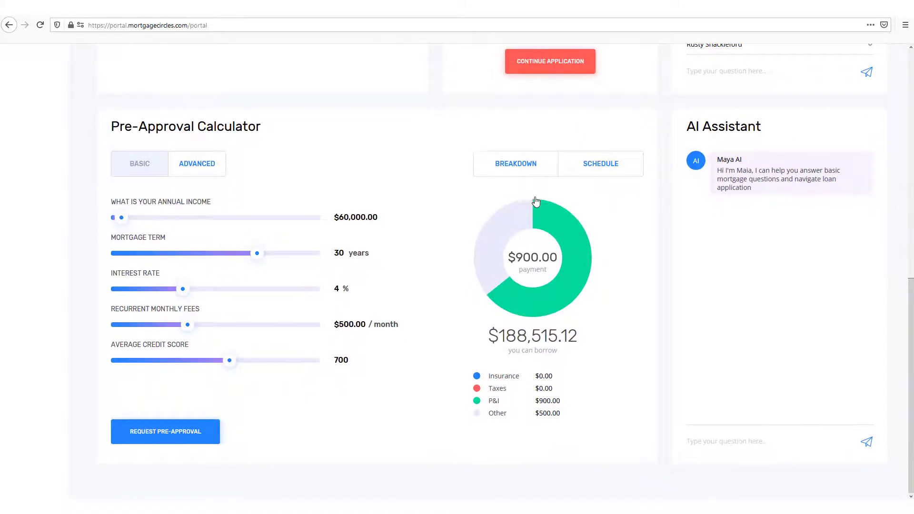
scroll(351, 314, "up", 2)
scroll(352, 313, "up", 3)
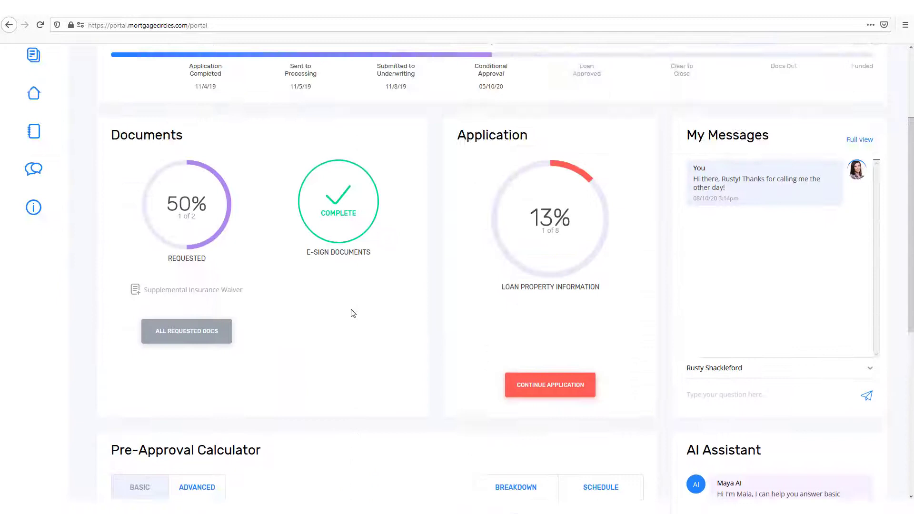
scroll(352, 313, "up", 3)
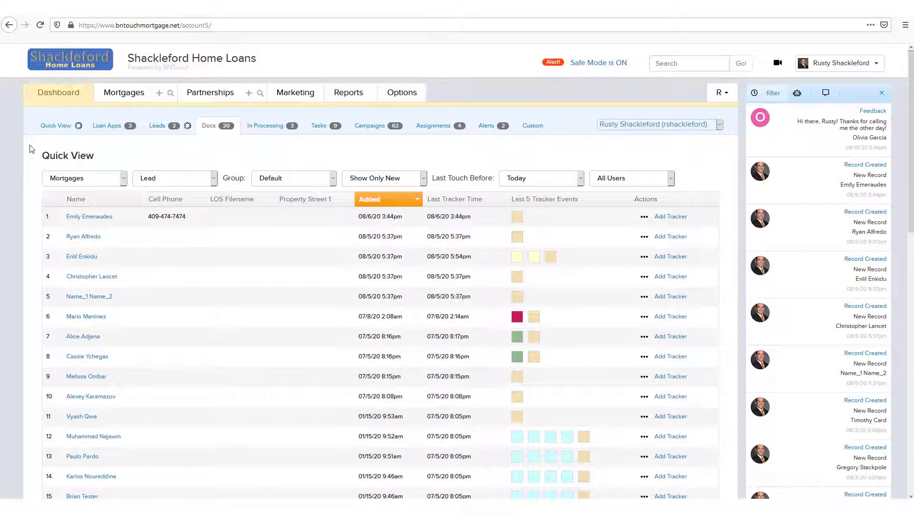
left_click(123, 93)
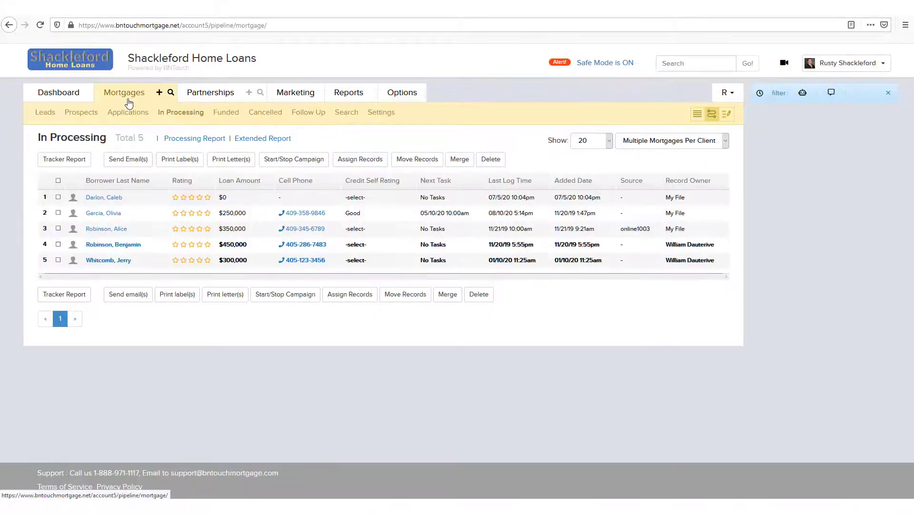
left_click(104, 213)
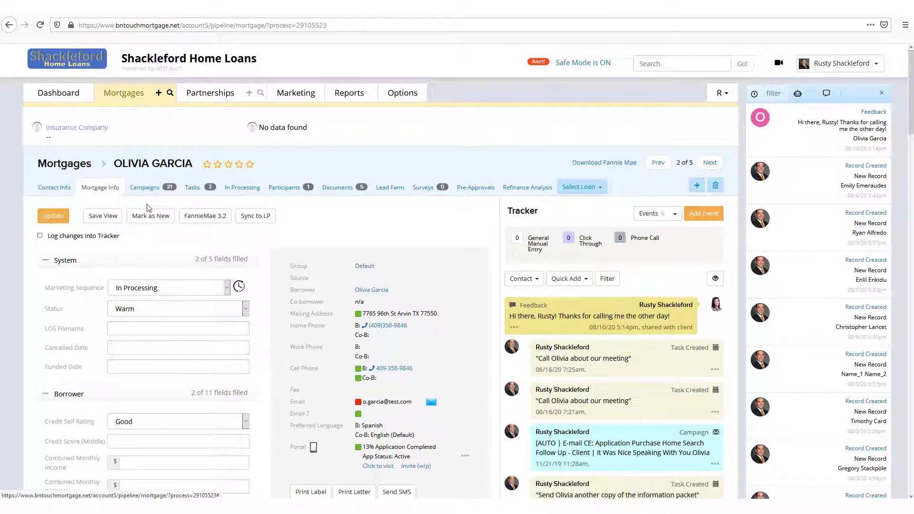
scroll(469, 272, "down", 4)
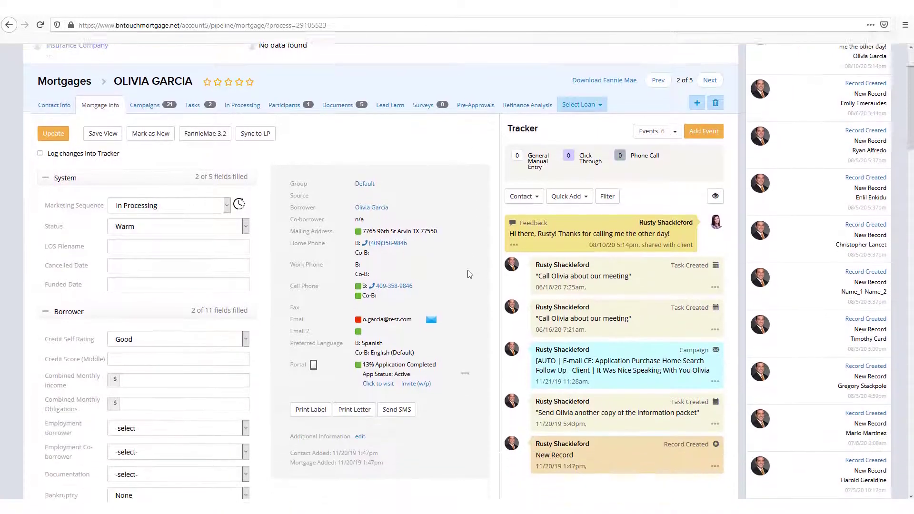
scroll(468, 272, "down", 2)
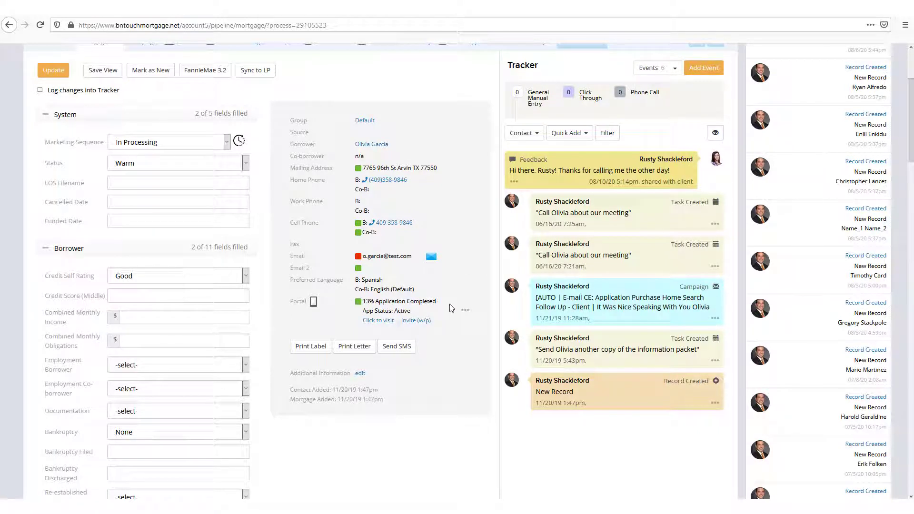
Start Olivia's Invite (w/p) portal email with subject 'Your Personal Portal!'.
left_click(413, 320)
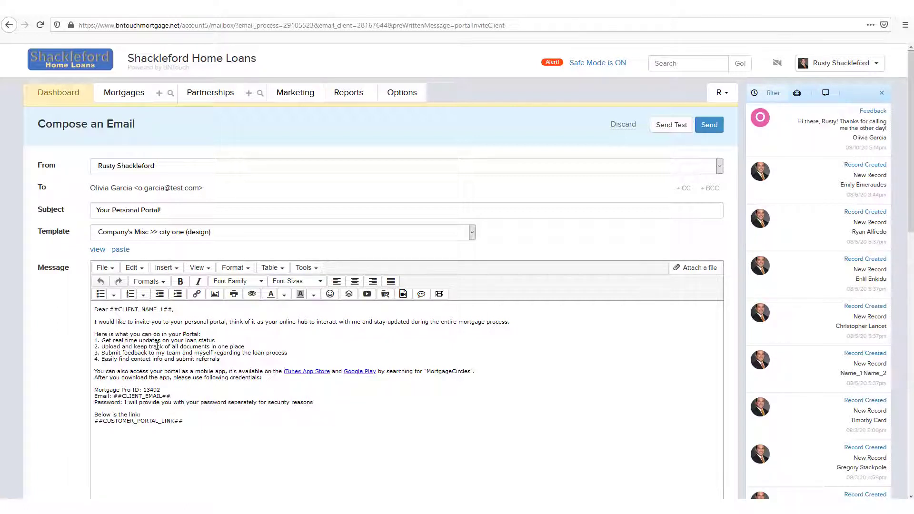
Highlight the ##CLIENT_NAME_1## placeholder and the Password line, then discard the draft.
left_click_drag(110, 310, 176, 309)
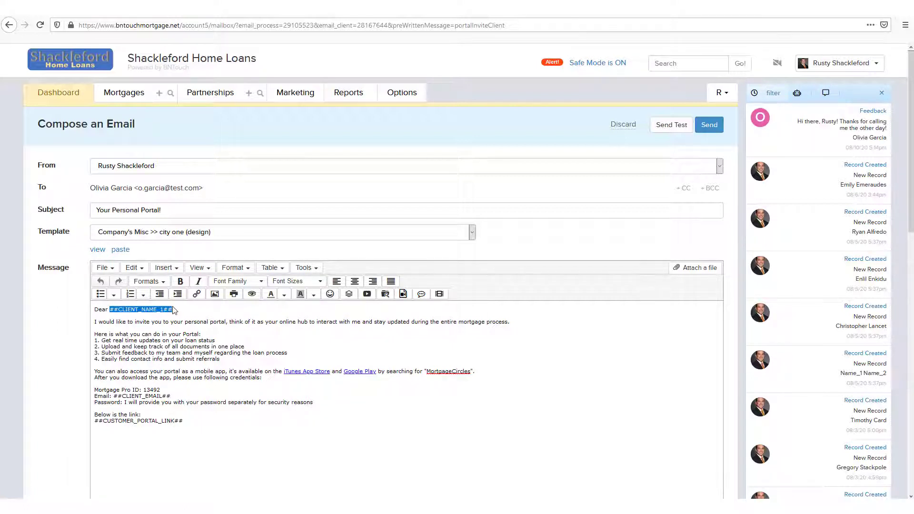
left_click(190, 348)
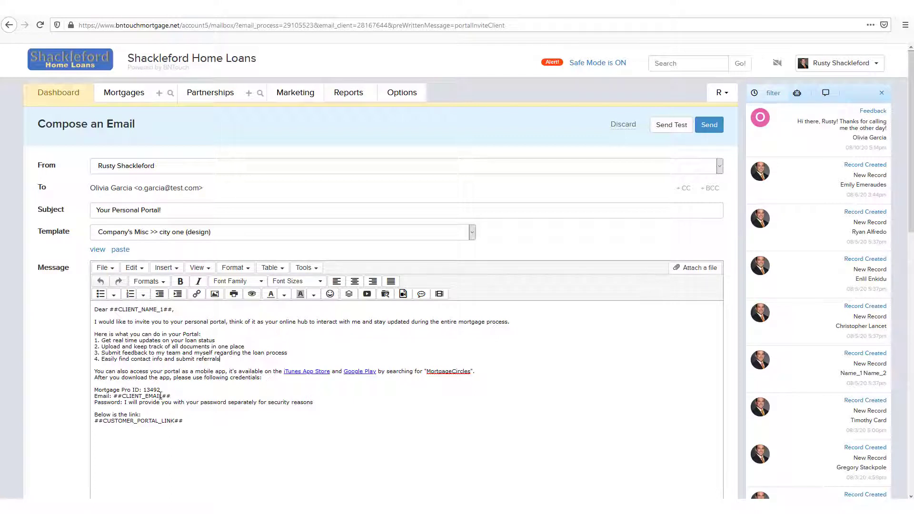
left_click_drag(95, 402, 319, 406)
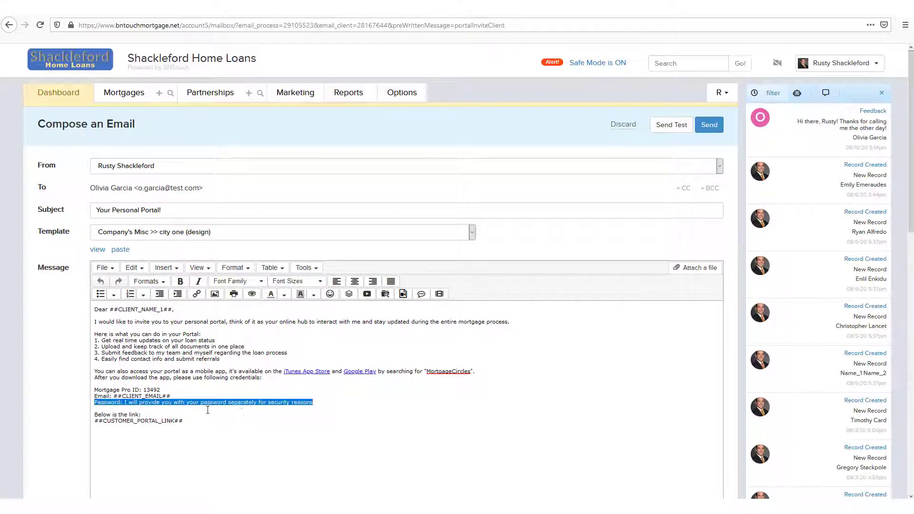
left_click(322, 403)
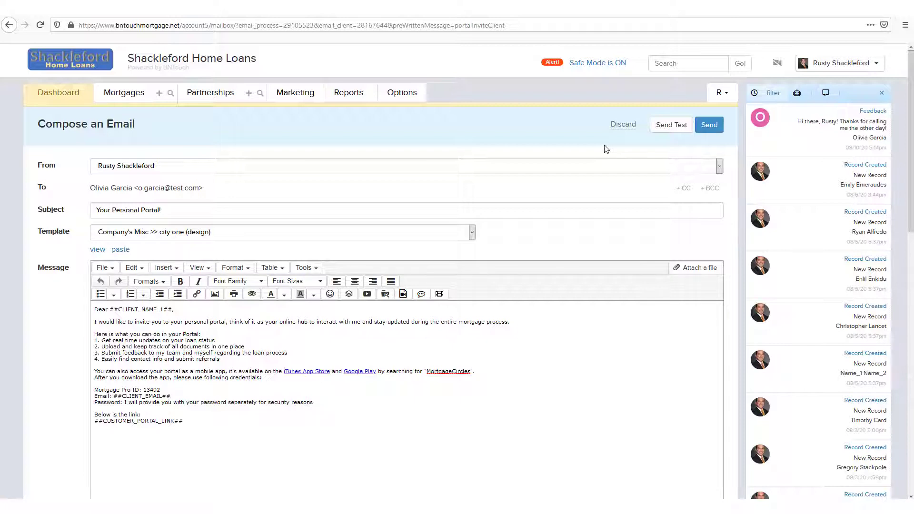
left_click(623, 125)
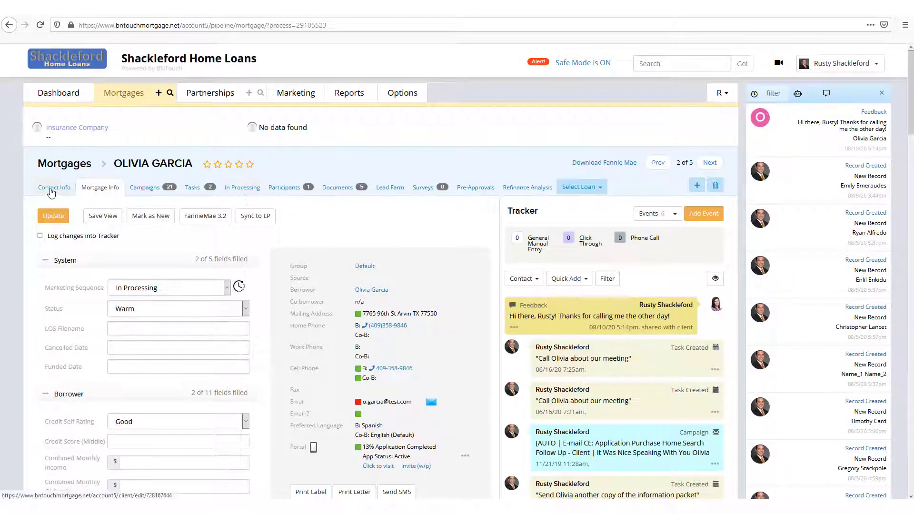
left_click(54, 187)
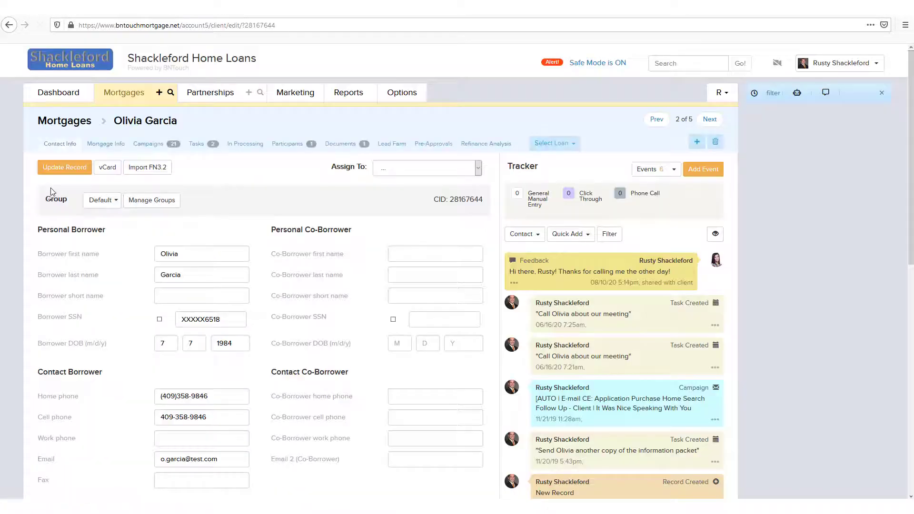
scroll(361, 219, "down", 3)
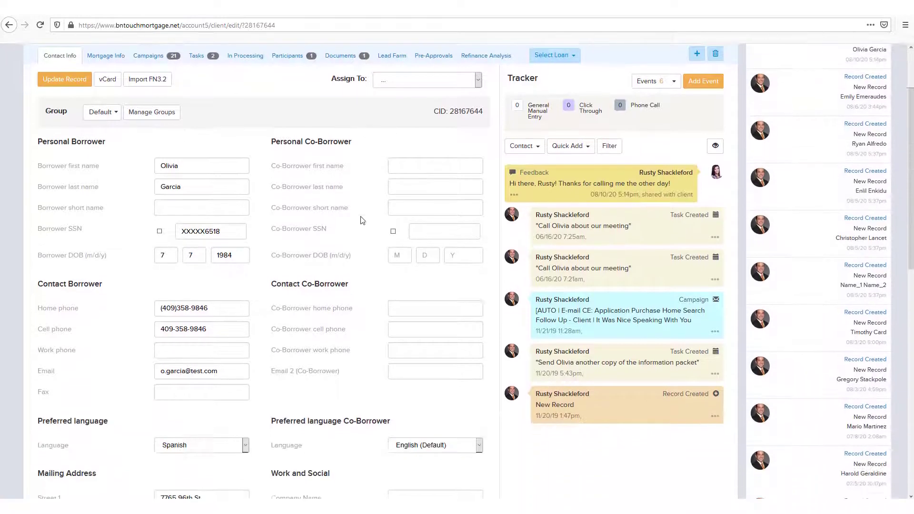
scroll(361, 218, "down", 5)
scroll(361, 217, "down", 5)
scroll(361, 218, "down", 5)
scroll(360, 218, "down", 3)
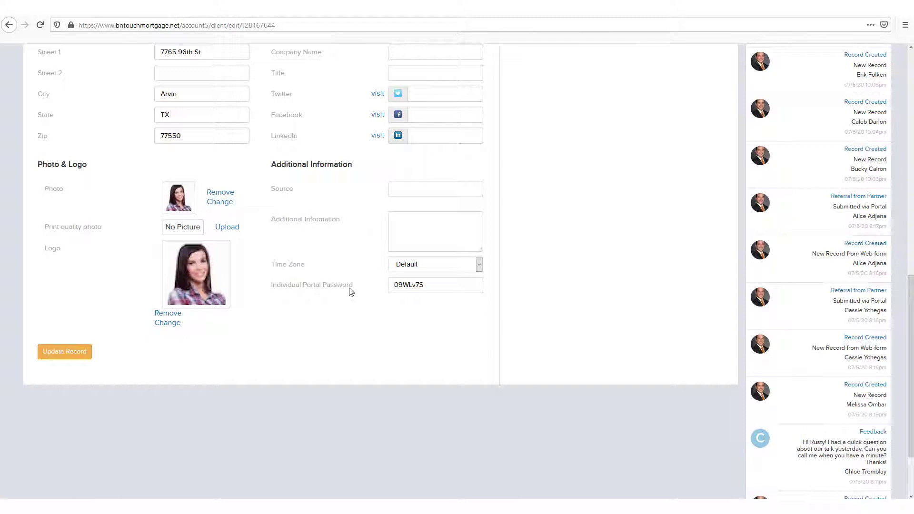
left_click_drag(437, 285, 389, 285)
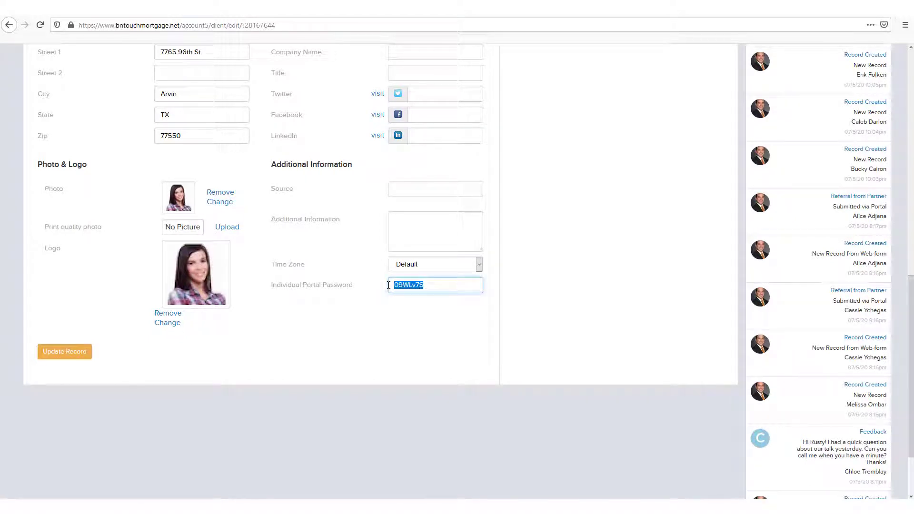
type("NewPassw")
type("ord")
key("ctrl+a")
left_click(379, 287)
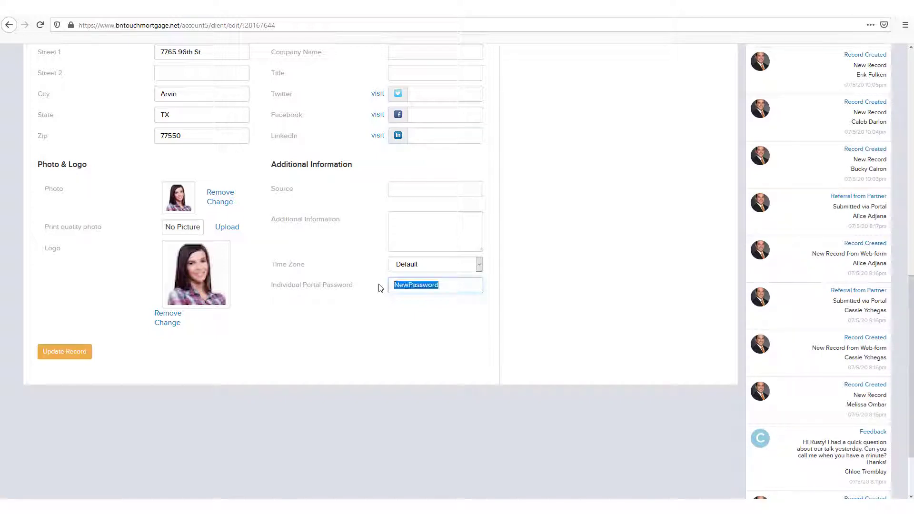
left_click(65, 351)
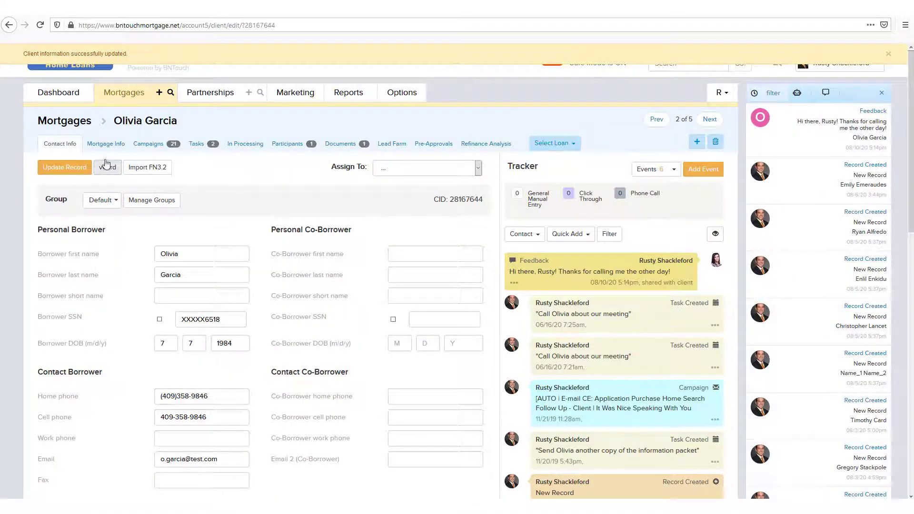
left_click(106, 144)
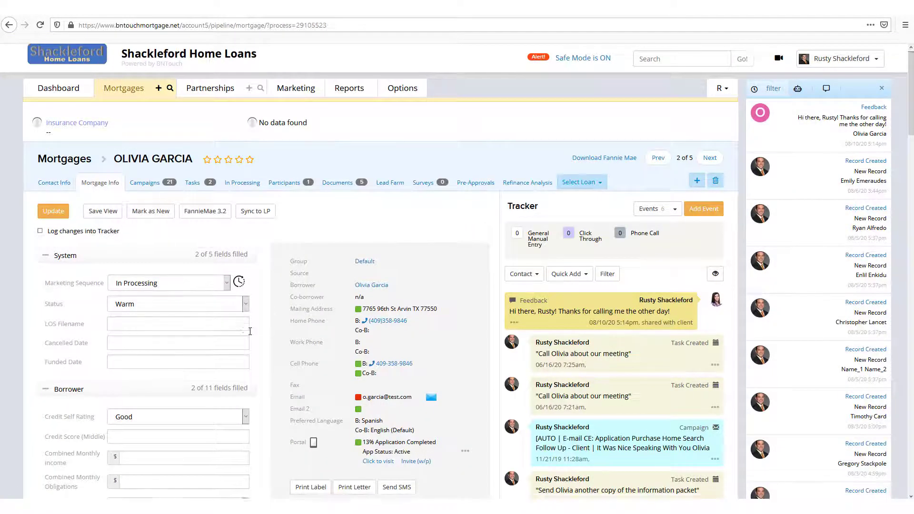
scroll(166, 251, "down", 5)
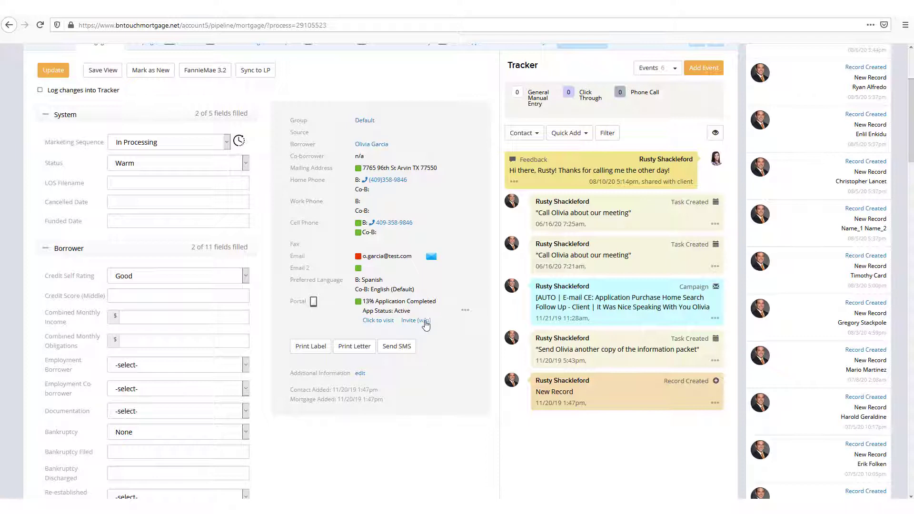
left_click(425, 321)
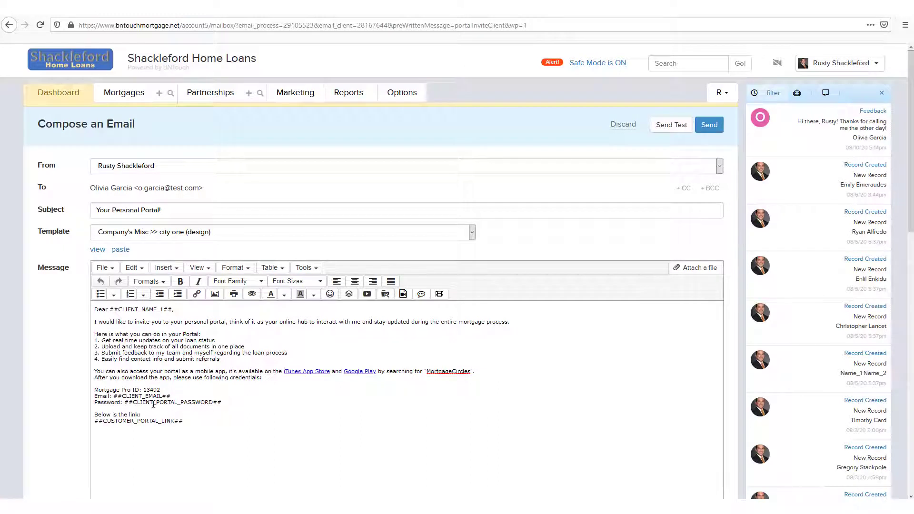
left_click_drag(222, 403, 80, 381)
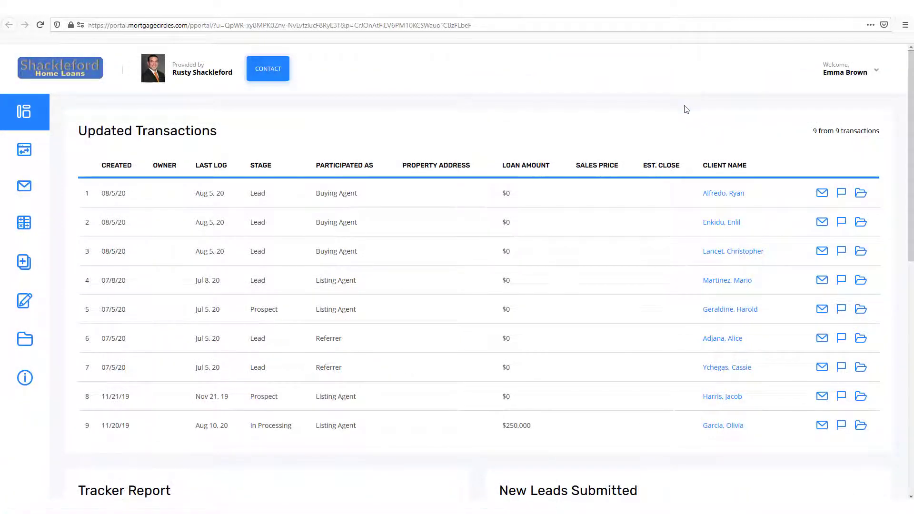
scroll(682, 112, "down", 10)
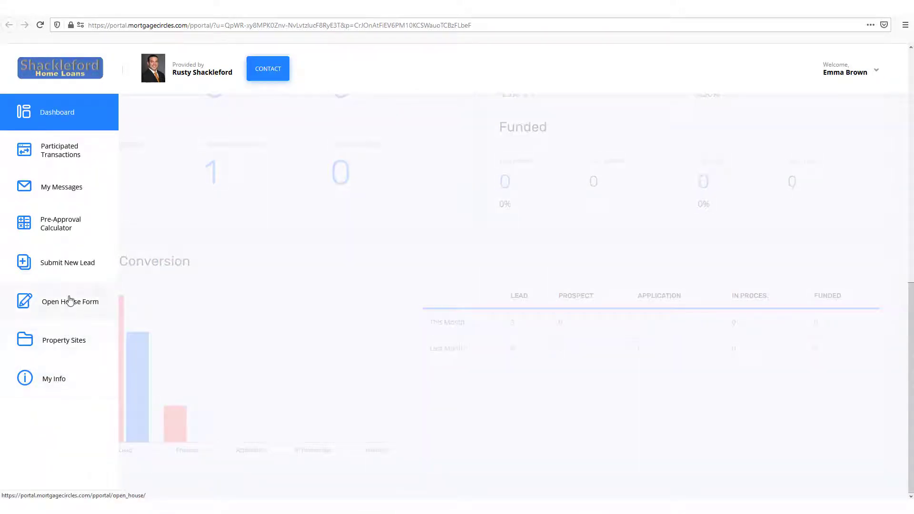
left_click(75, 227)
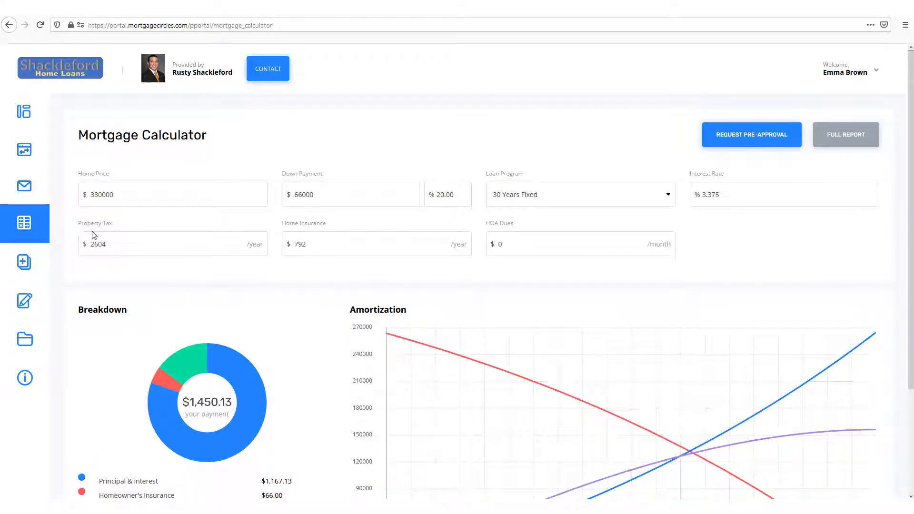
scroll(767, 232, "down", 3)
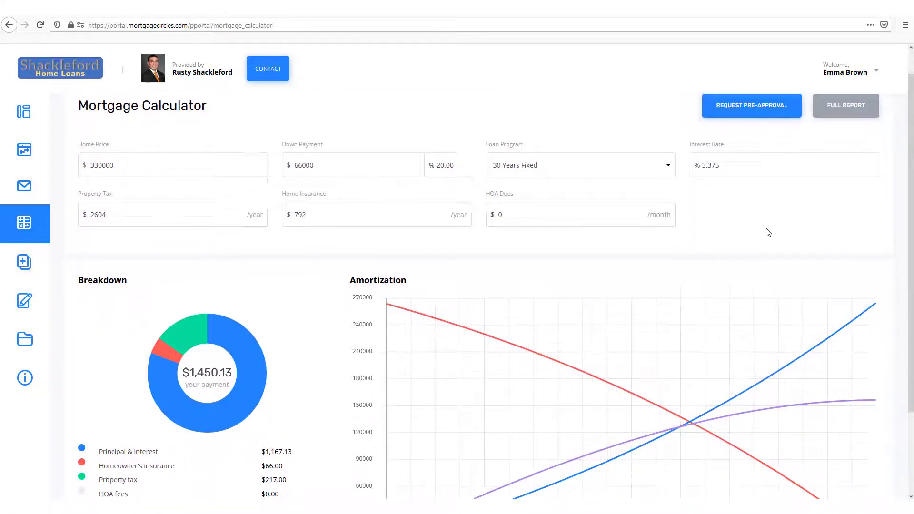
scroll(767, 232, "down", 3)
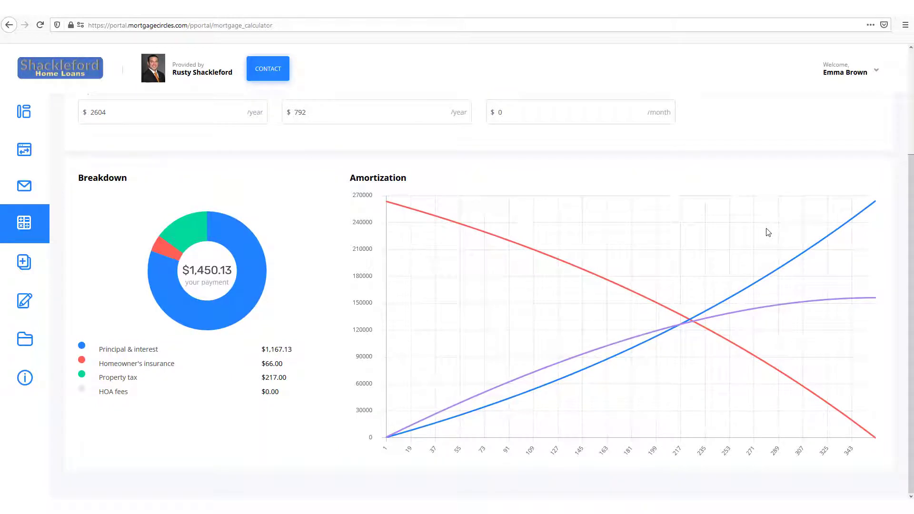
scroll(768, 232, "up", 3)
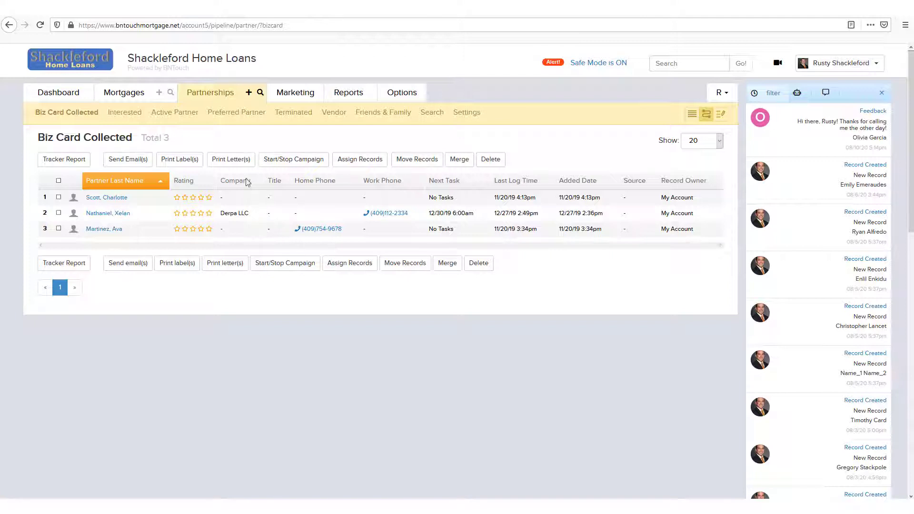
left_click(235, 112)
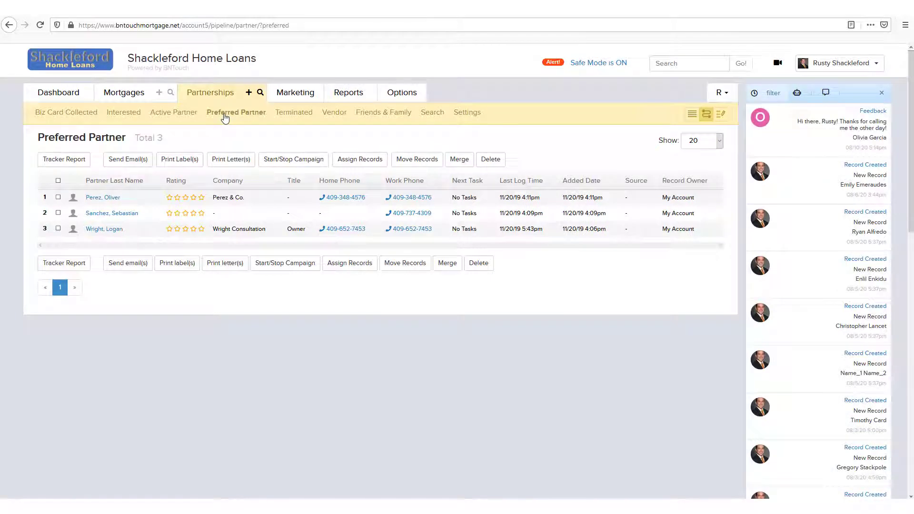
left_click(174, 112)
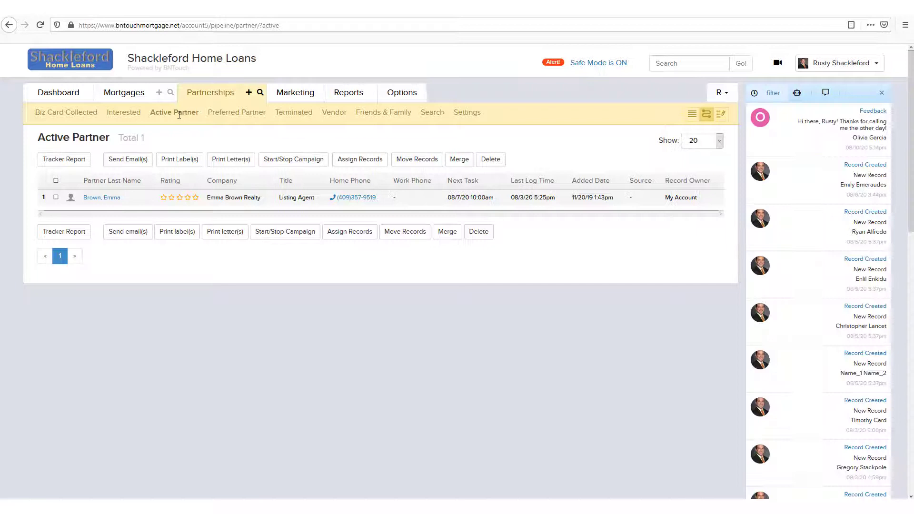
left_click(100, 199)
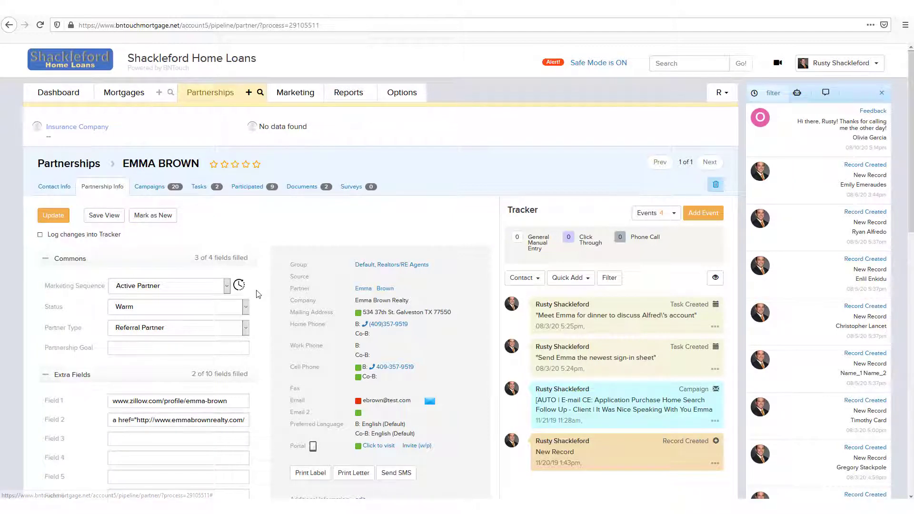
scroll(262, 289, "down", 5)
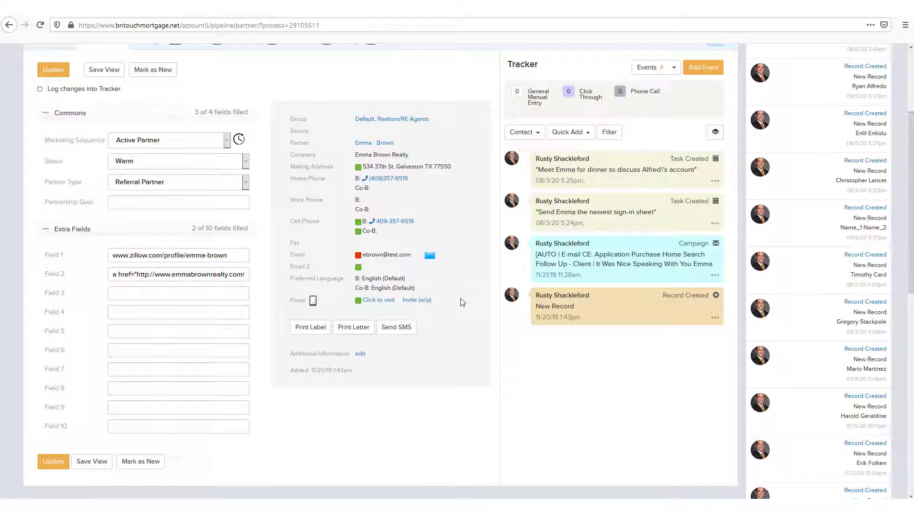
left_click(427, 301)
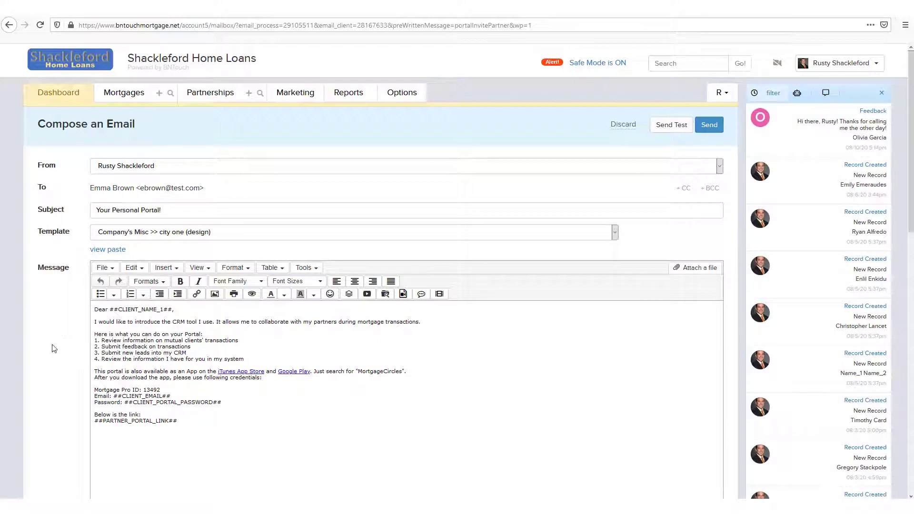
scroll(53, 349, "down", 2)
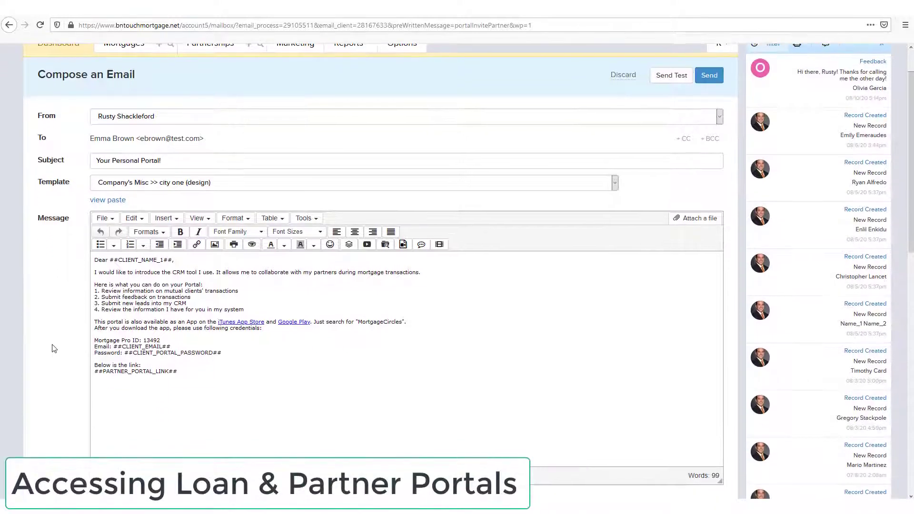
scroll(52, 348, "down", 2)
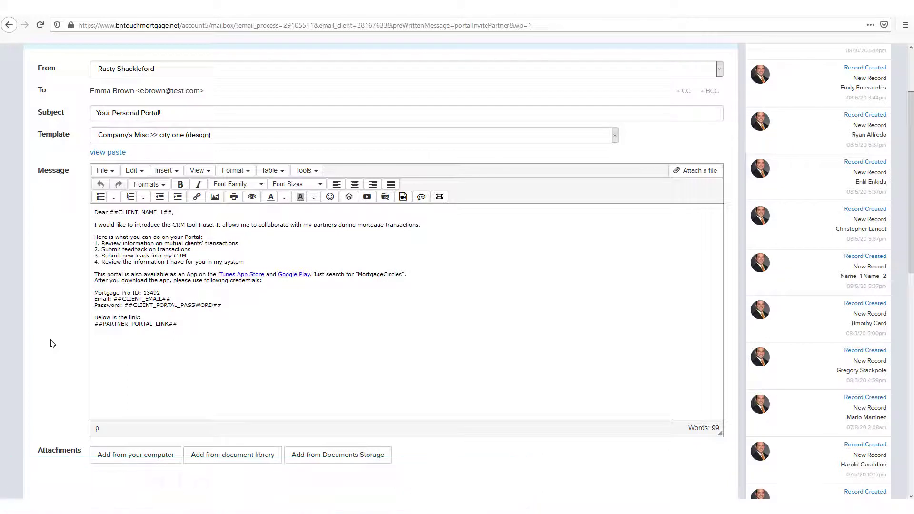
scroll(52, 343, "up", 4)
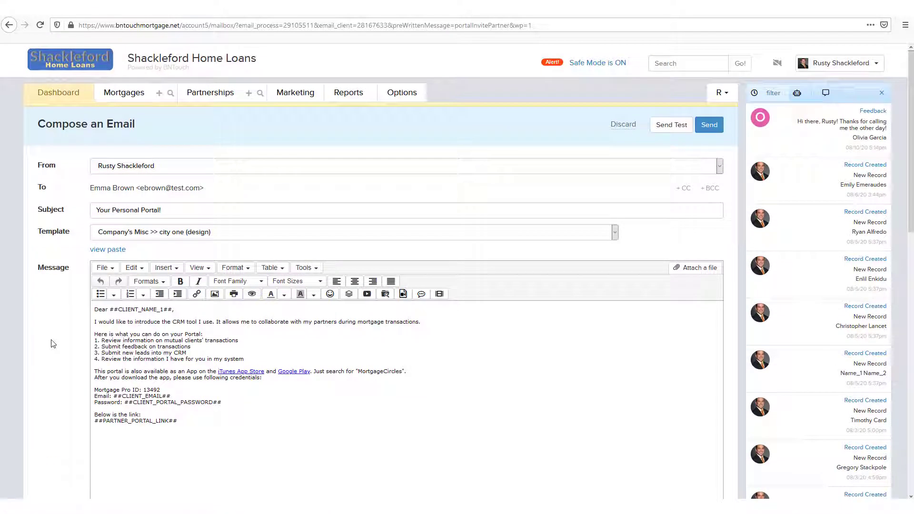
left_click(622, 126)
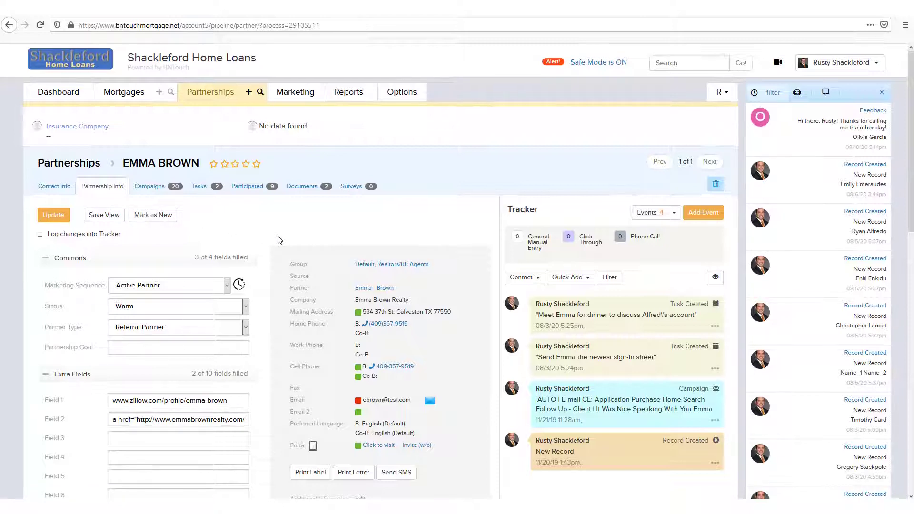
scroll(279, 239, "down", 3)
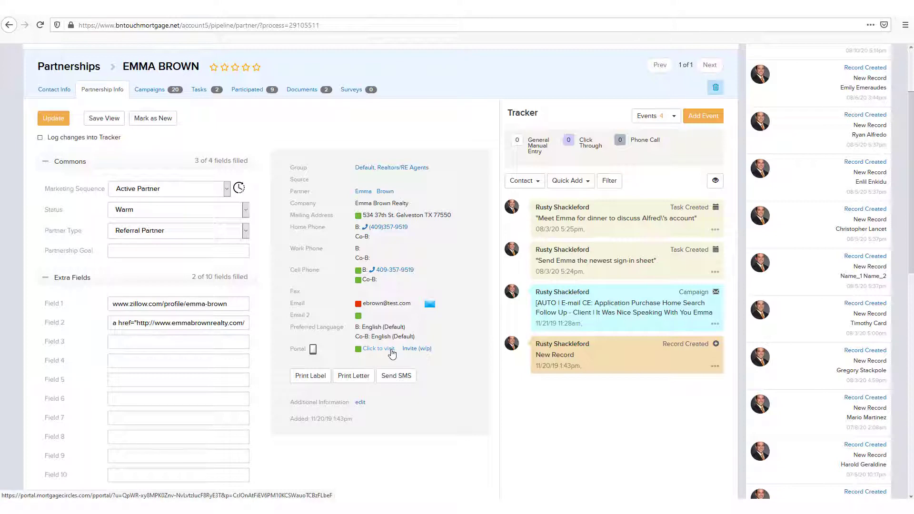
left_click(379, 348)
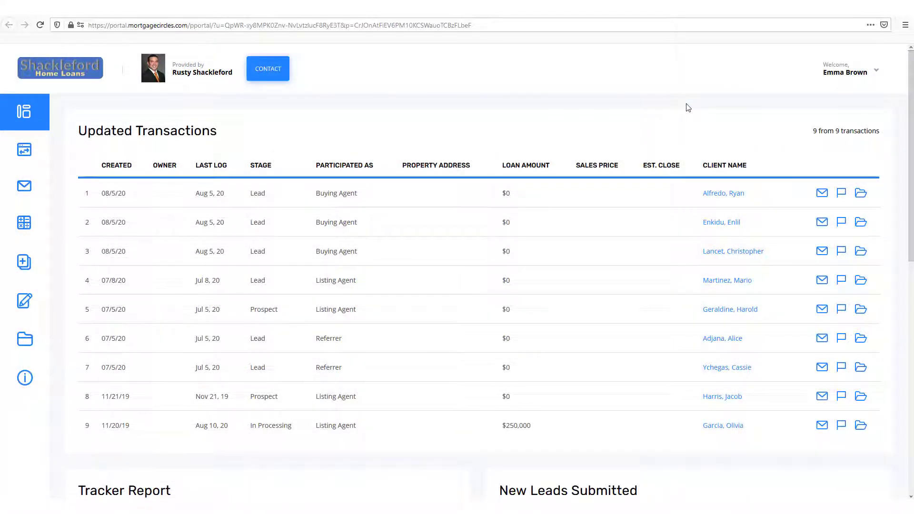
scroll(683, 112, "down", 3)
scroll(683, 113, "down", 3)
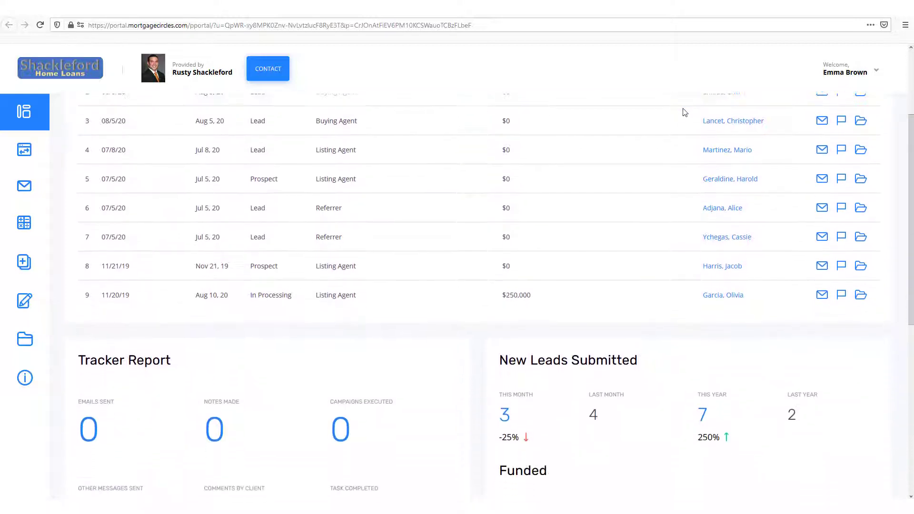
scroll(684, 112, "down", 3)
scroll(683, 112, "down", 3)
scroll(683, 113, "down", 1)
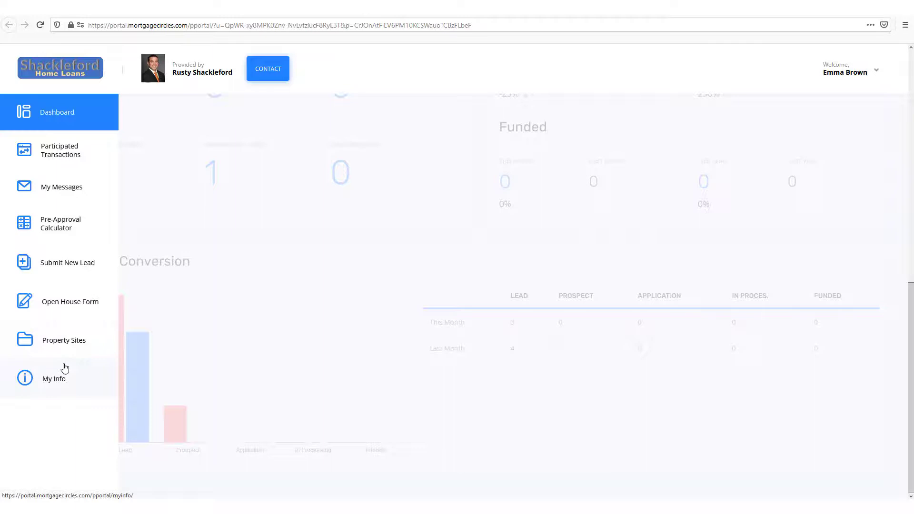
Open the Open House Form from the sidebar and expand its '... select' field dropdown.
left_click(70, 301)
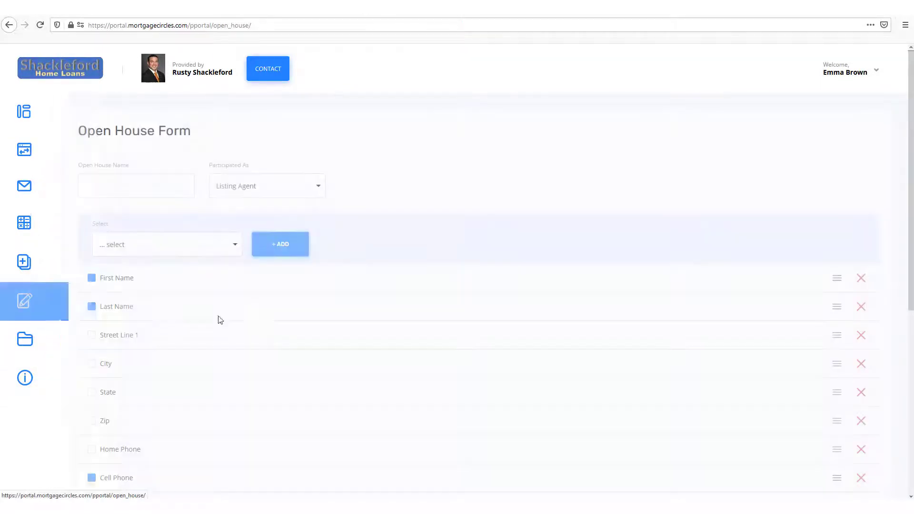
scroll(382, 246, "down", 3)
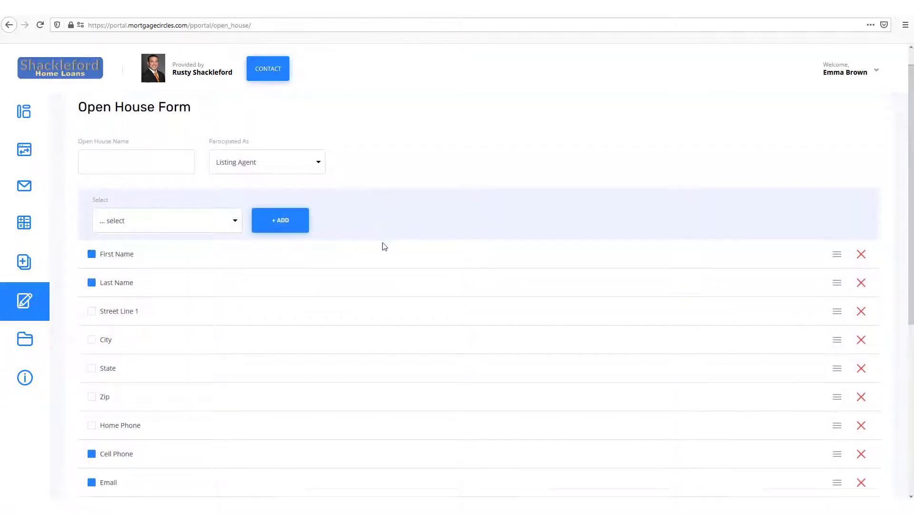
scroll(382, 245, "down", 2)
left_click(239, 156)
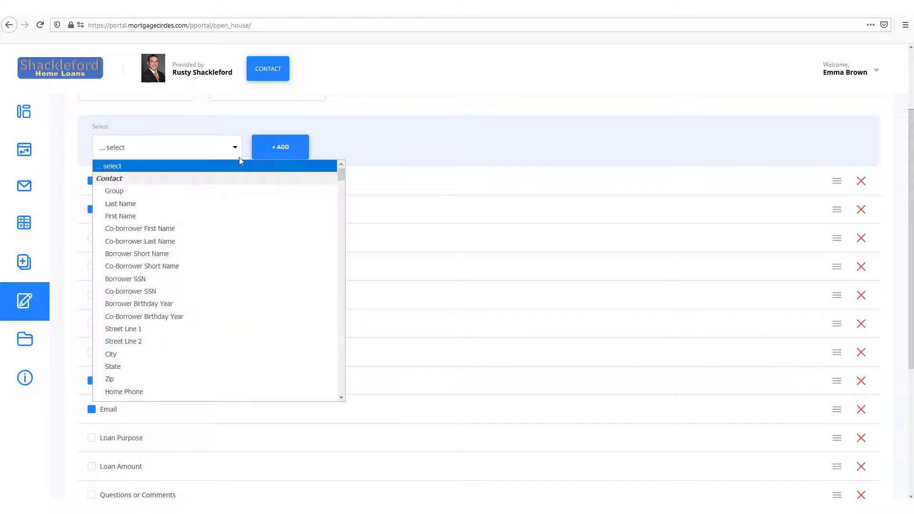